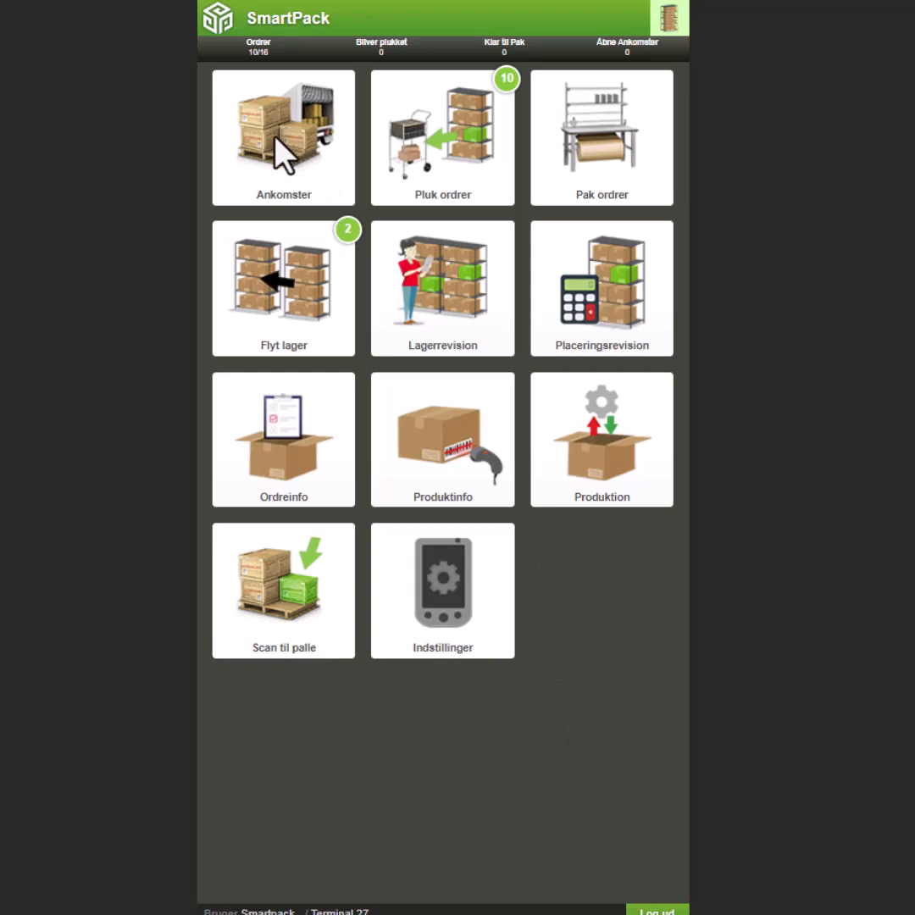
Create a new standard arrival from the open Herma DE purchase order, leaving the optional sender reference empty.
click(291, 140)
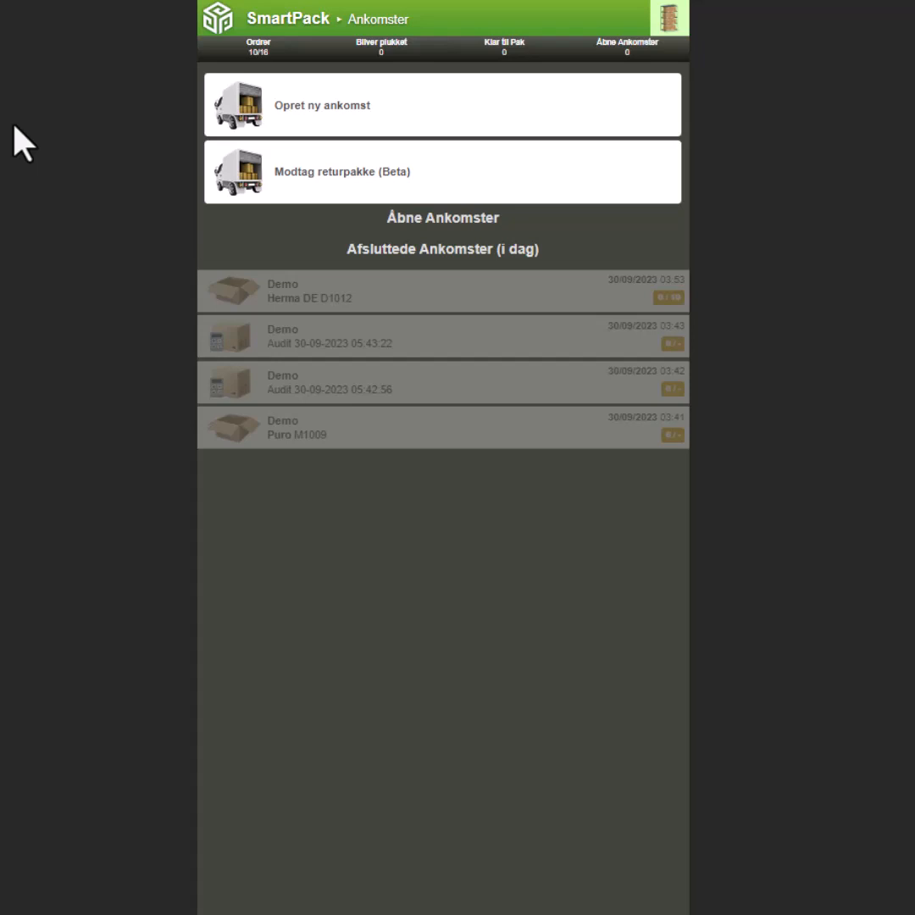
click(362, 106)
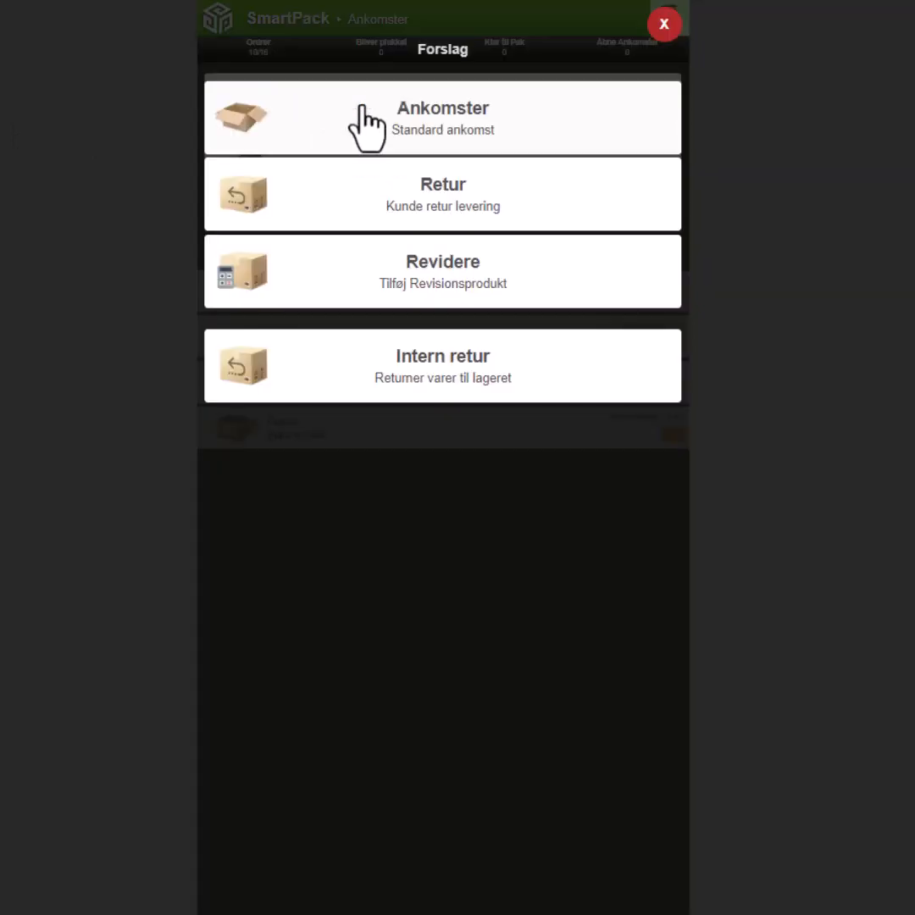
click(400, 132)
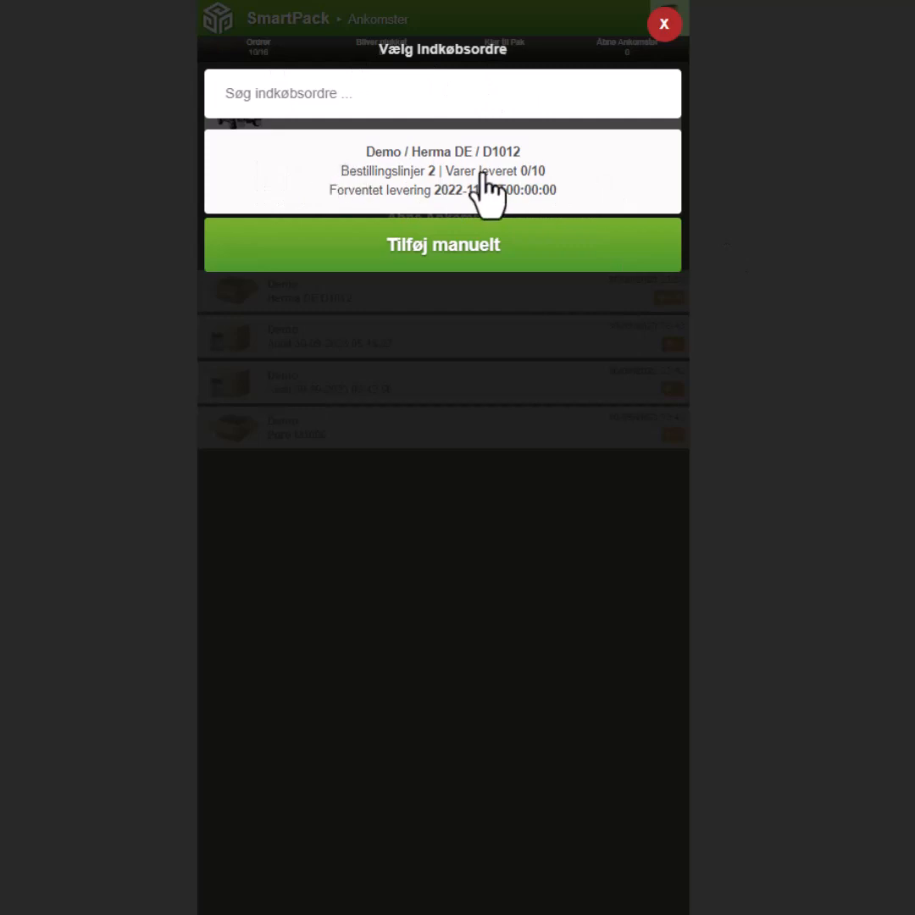
click(445, 174)
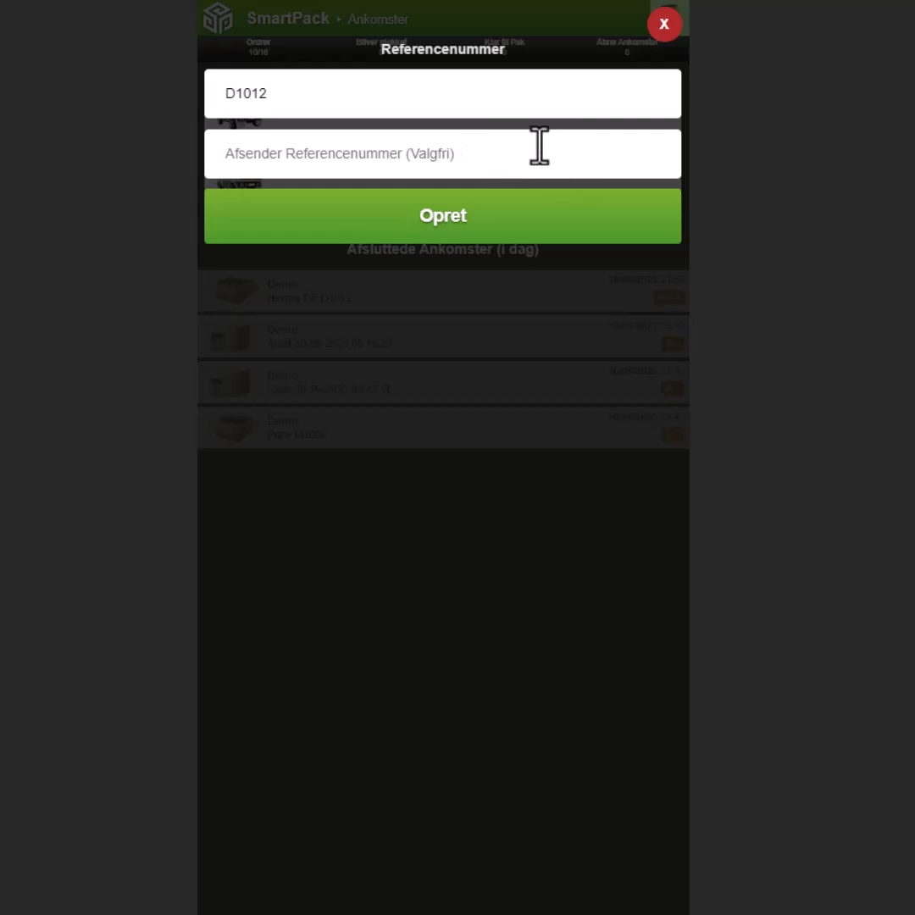
click(464, 222)
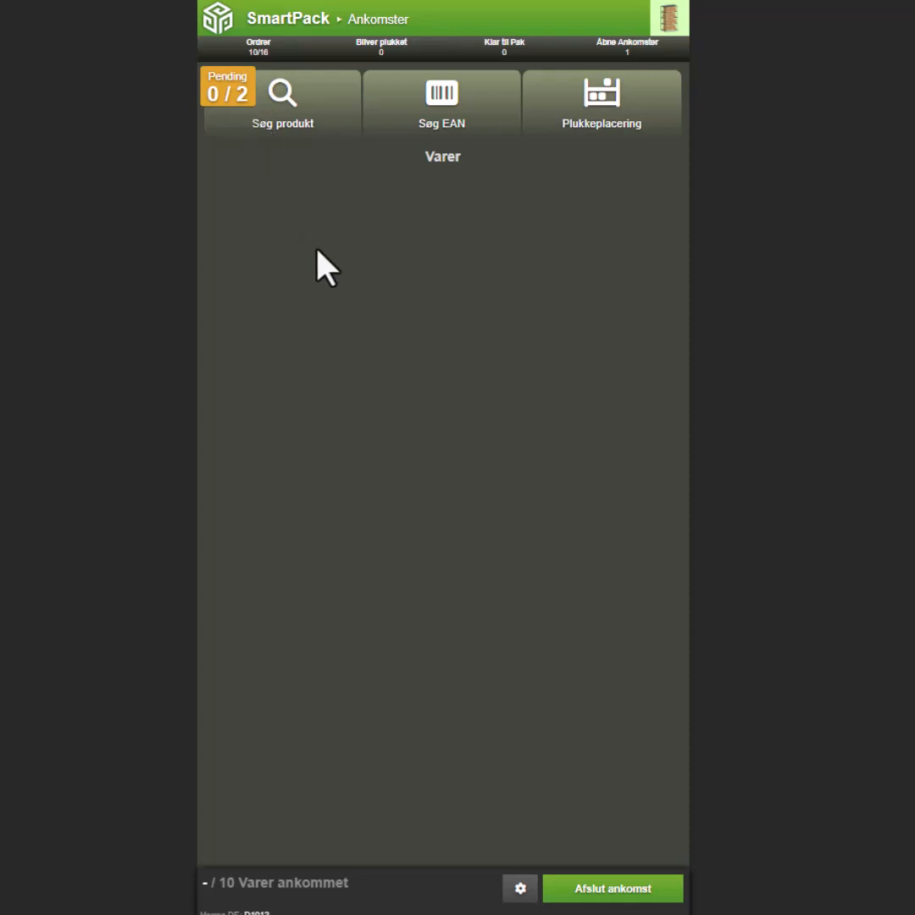
Select pending product 15092, the round black Home stickers, and set its received quantity to 5.
click(222, 104)
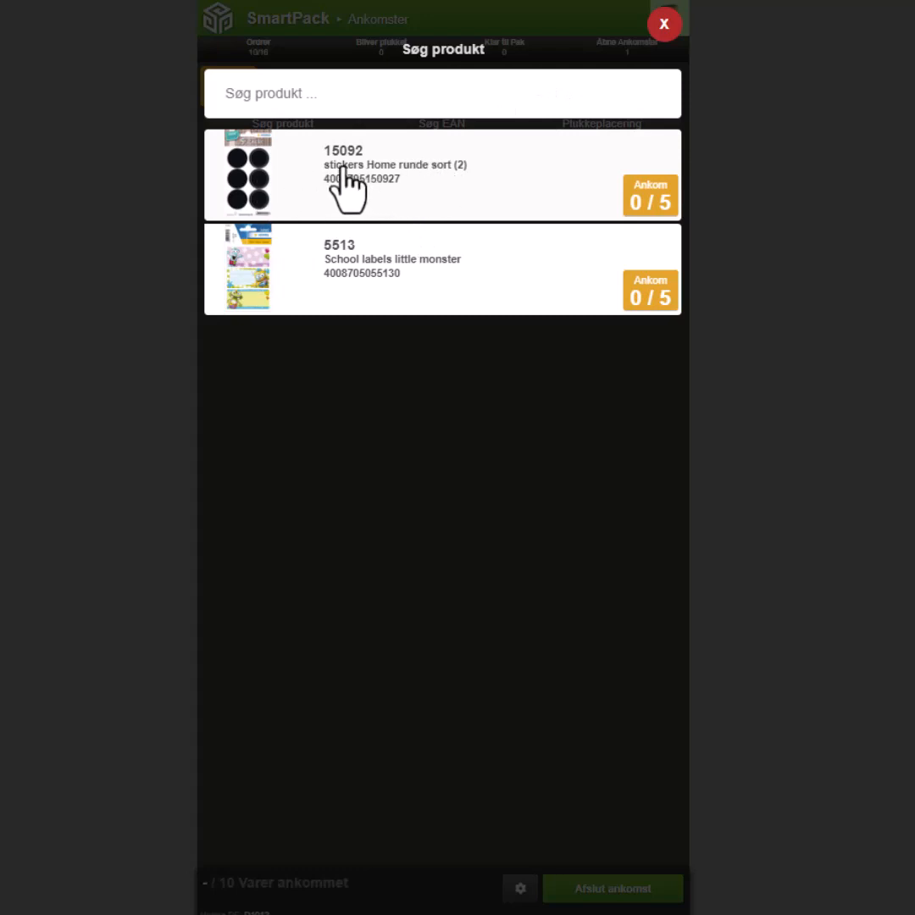
click(394, 193)
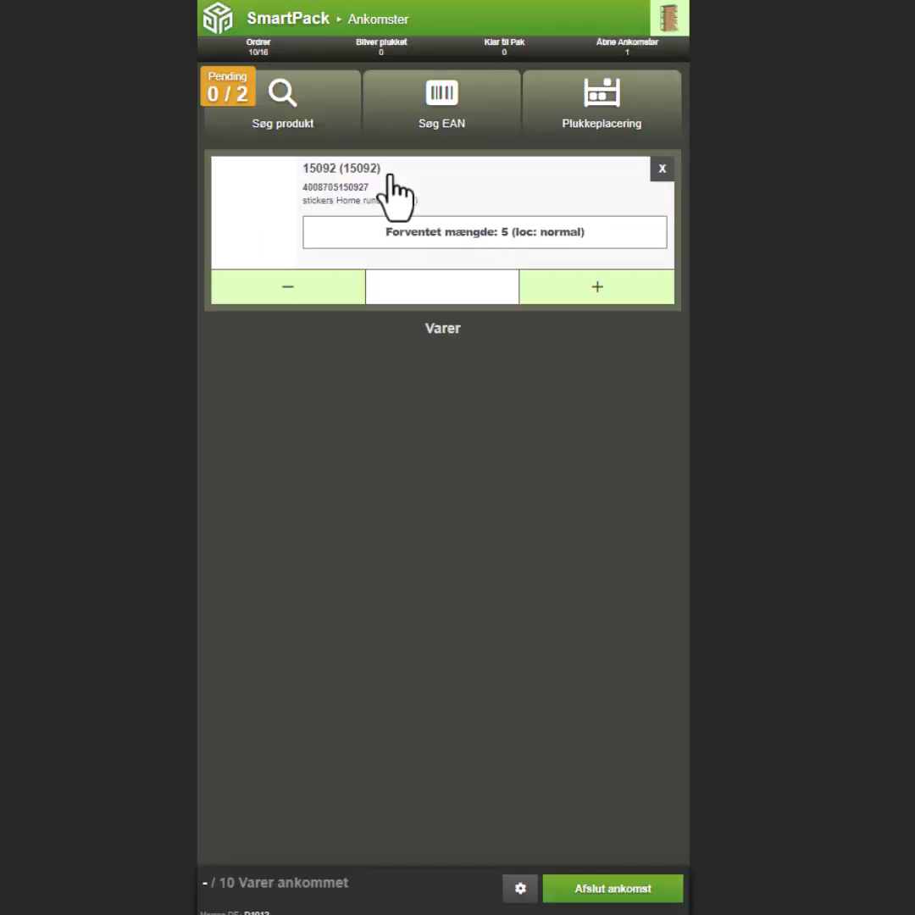
click(596, 286)
click(597, 287)
click(596, 286)
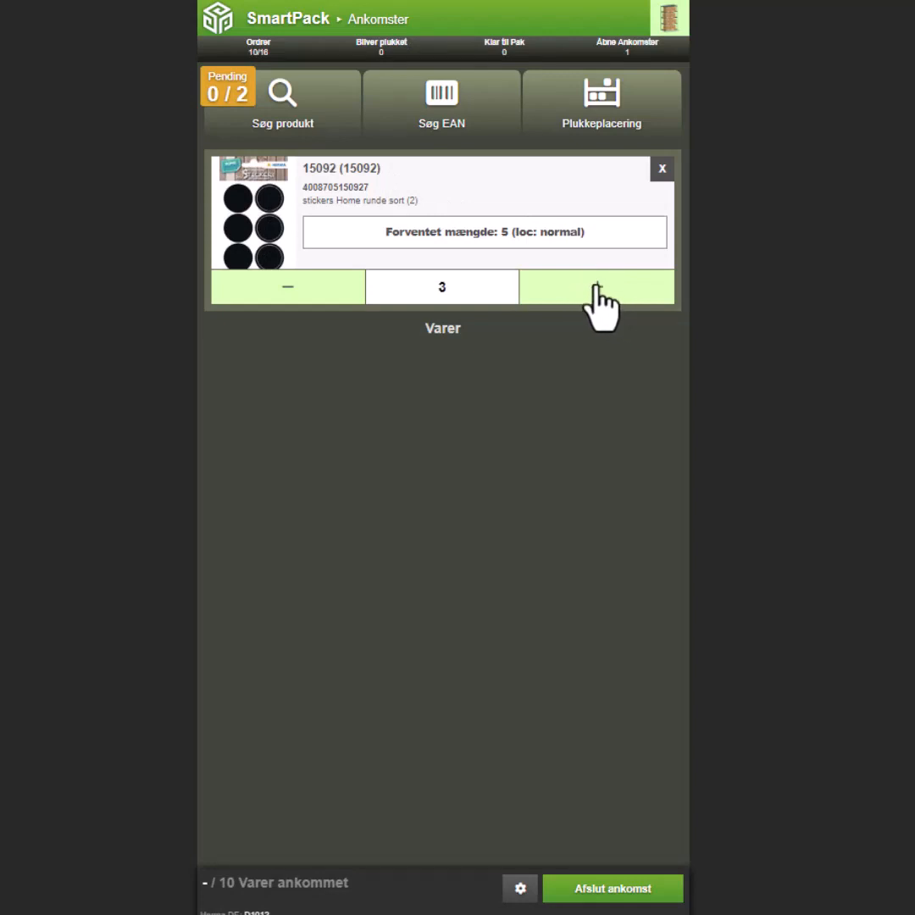
click(596, 286)
click(596, 286)
Register the stickers at the pick location Hal Messe, unit AZ 01, shelf 4, position 1.
click(636, 98)
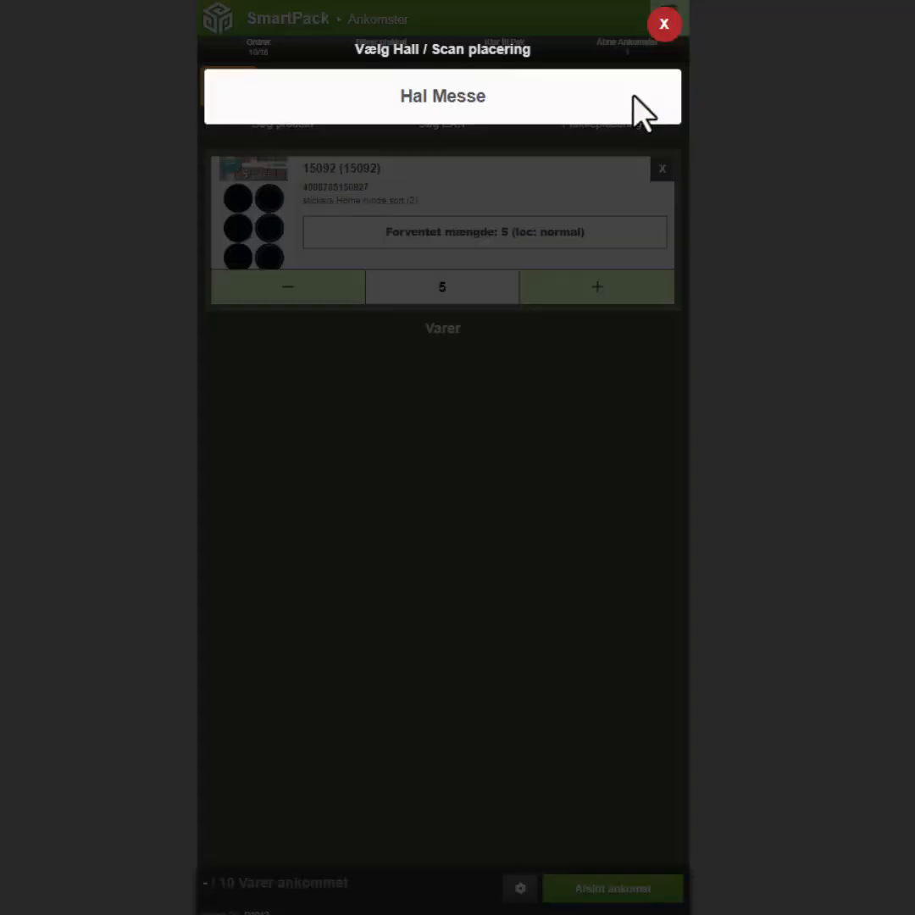
click(464, 97)
click(476, 114)
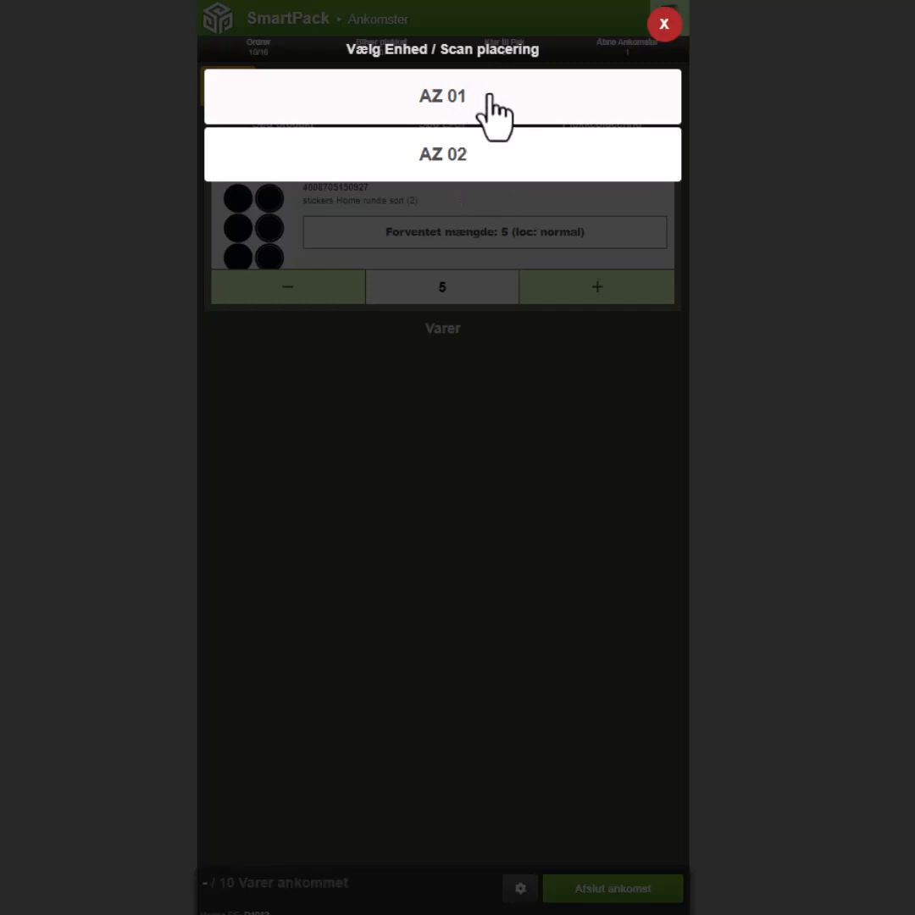
click(447, 109)
click(450, 614)
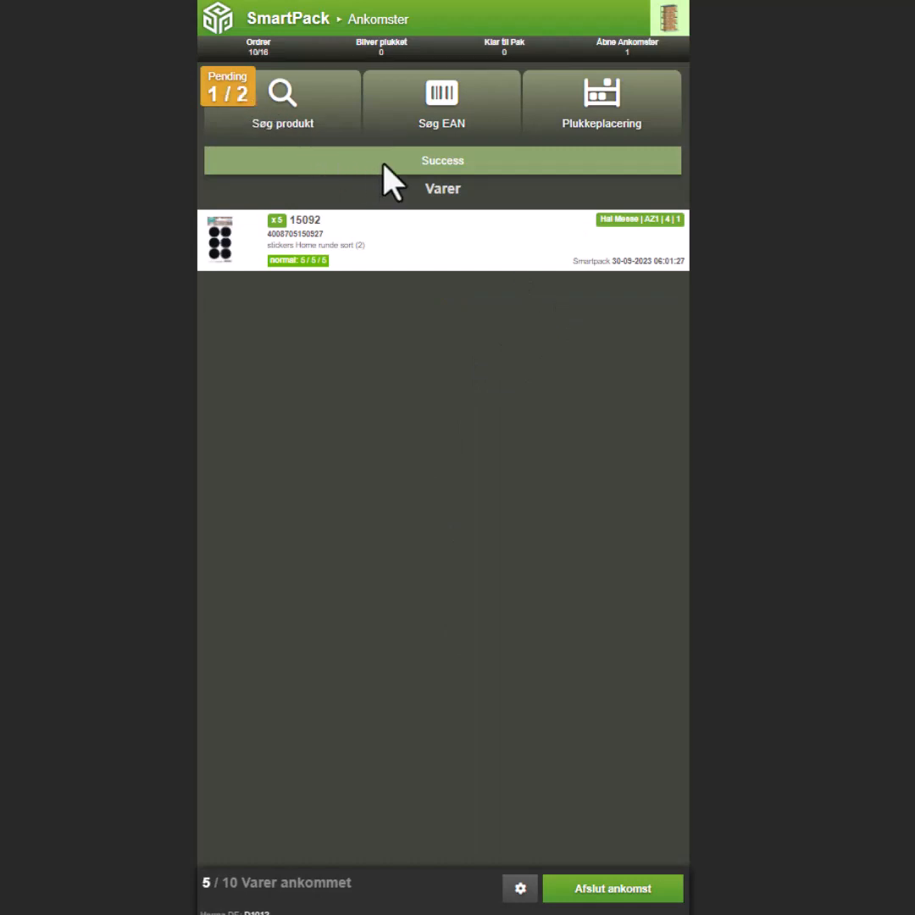
Select pending product 5513, School labels little monster, and set its received quantity to 6.
click(229, 92)
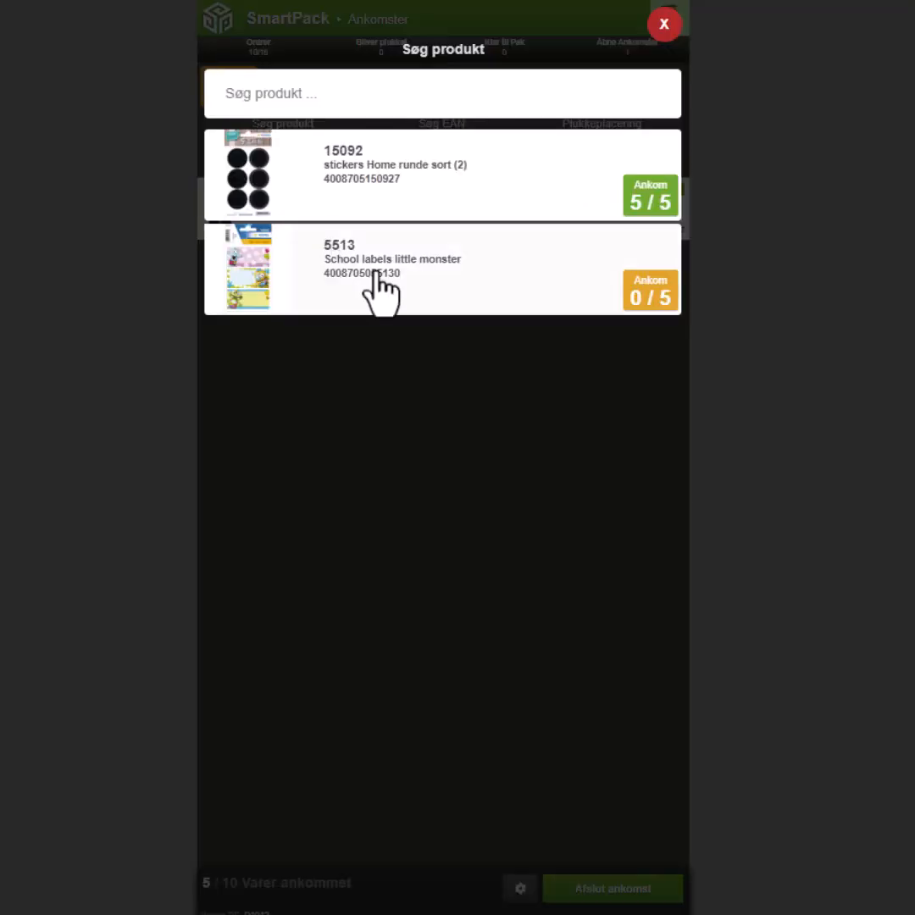
click(377, 273)
click(607, 286)
click(607, 286)
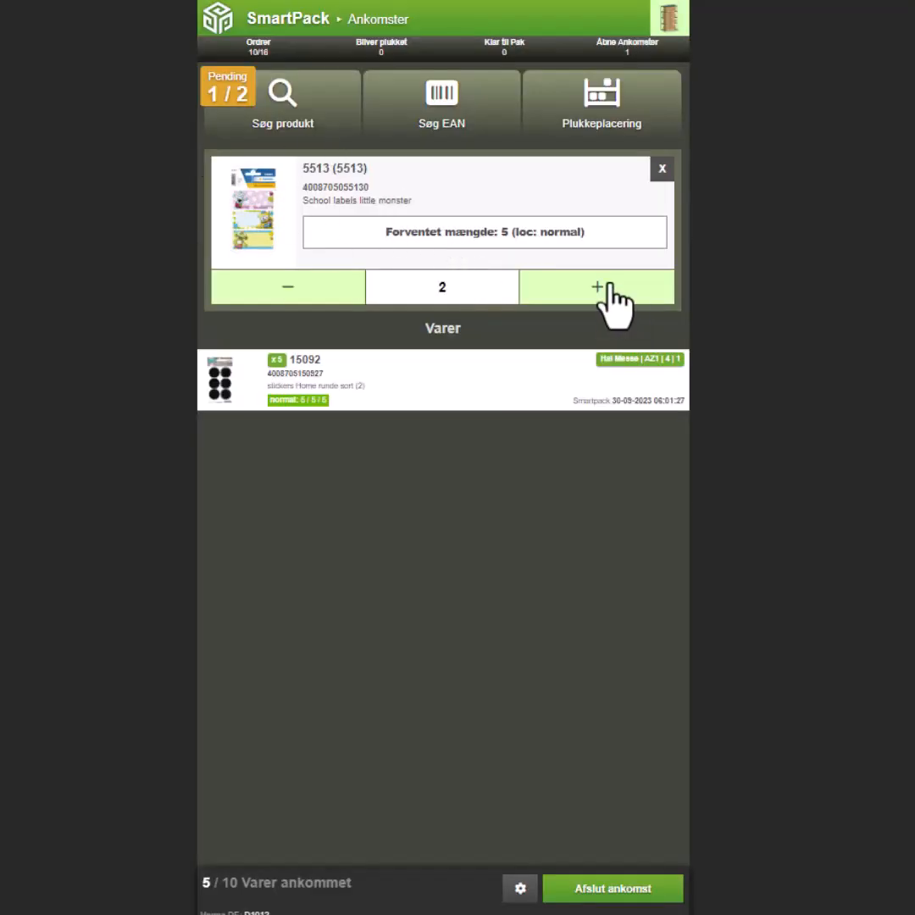
click(611, 283)
click(611, 283)
click(609, 286)
click(610, 285)
Register the school labels at the pick location Hal Messe, Afsnit AZ, unit AZ 02, place 00 - 01.
click(617, 96)
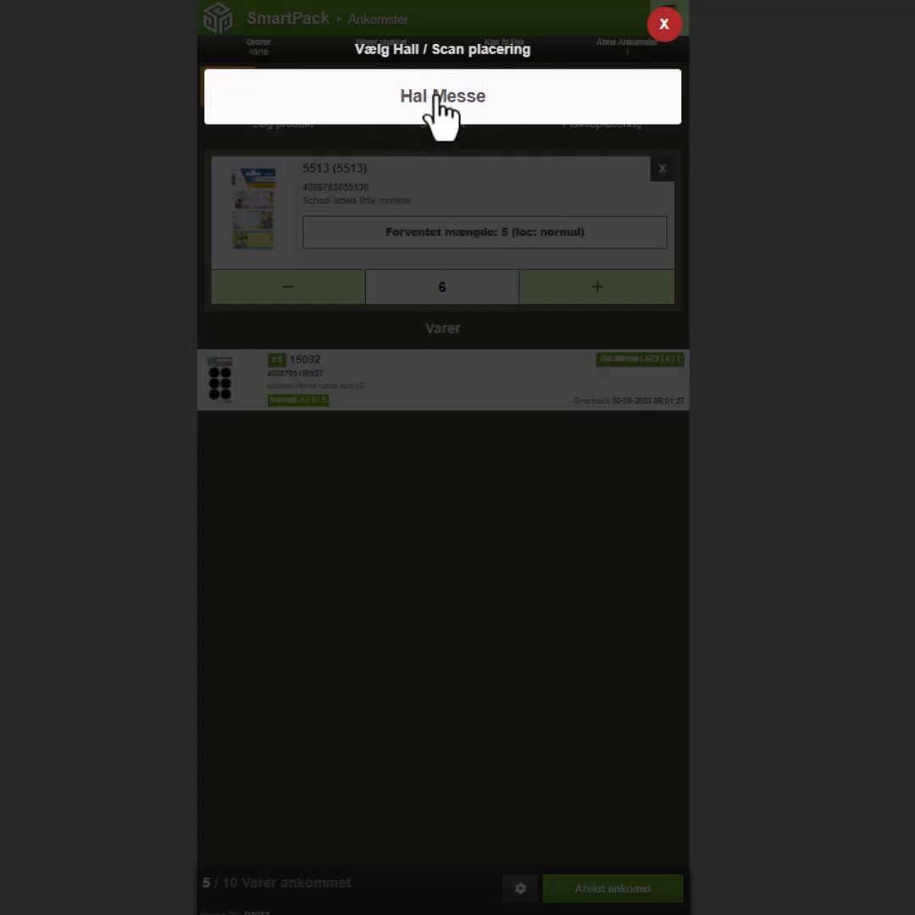
click(470, 98)
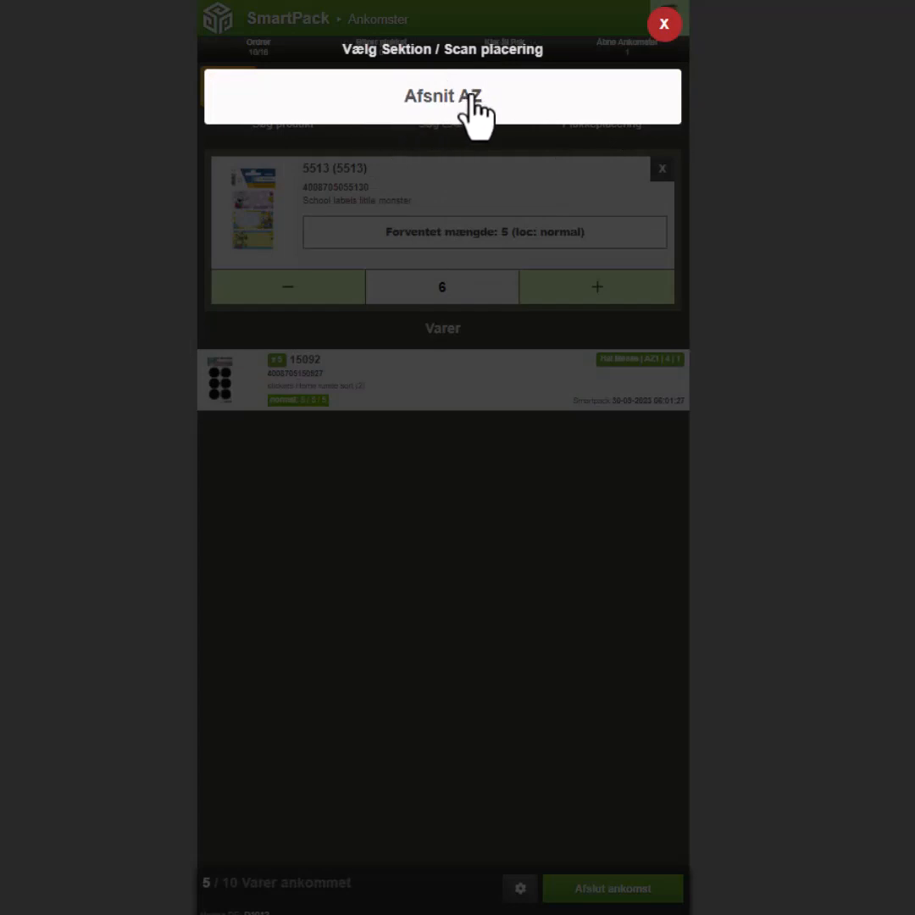
click(454, 97)
click(486, 155)
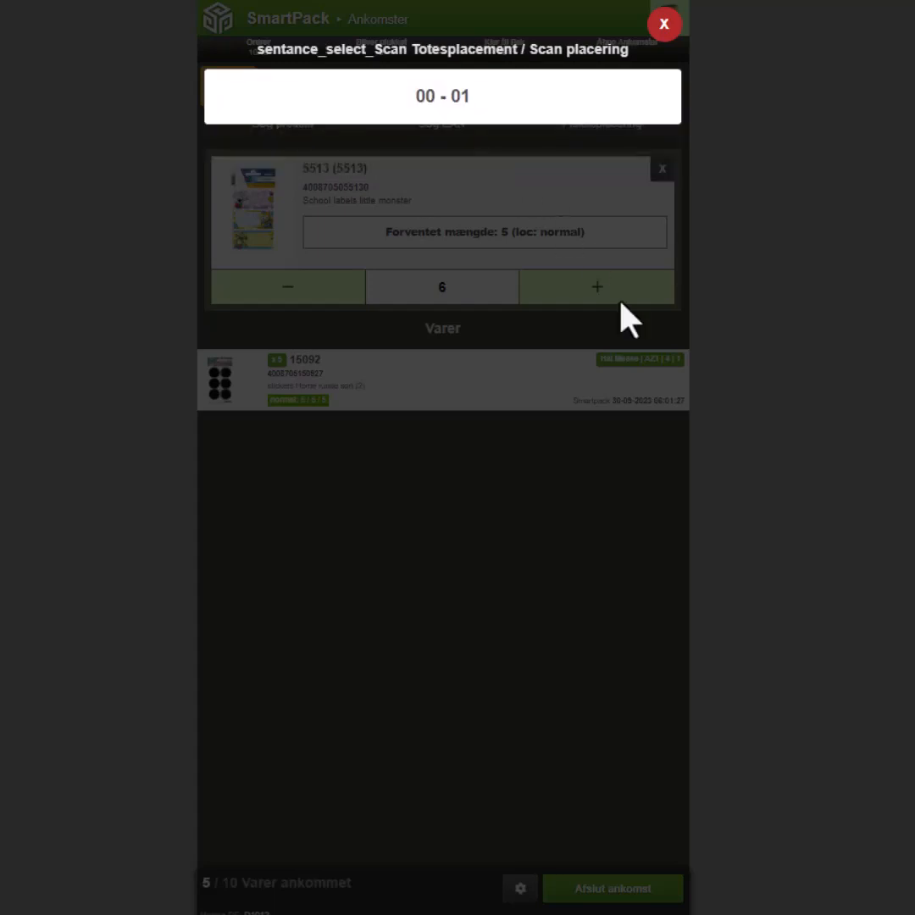
click(439, 119)
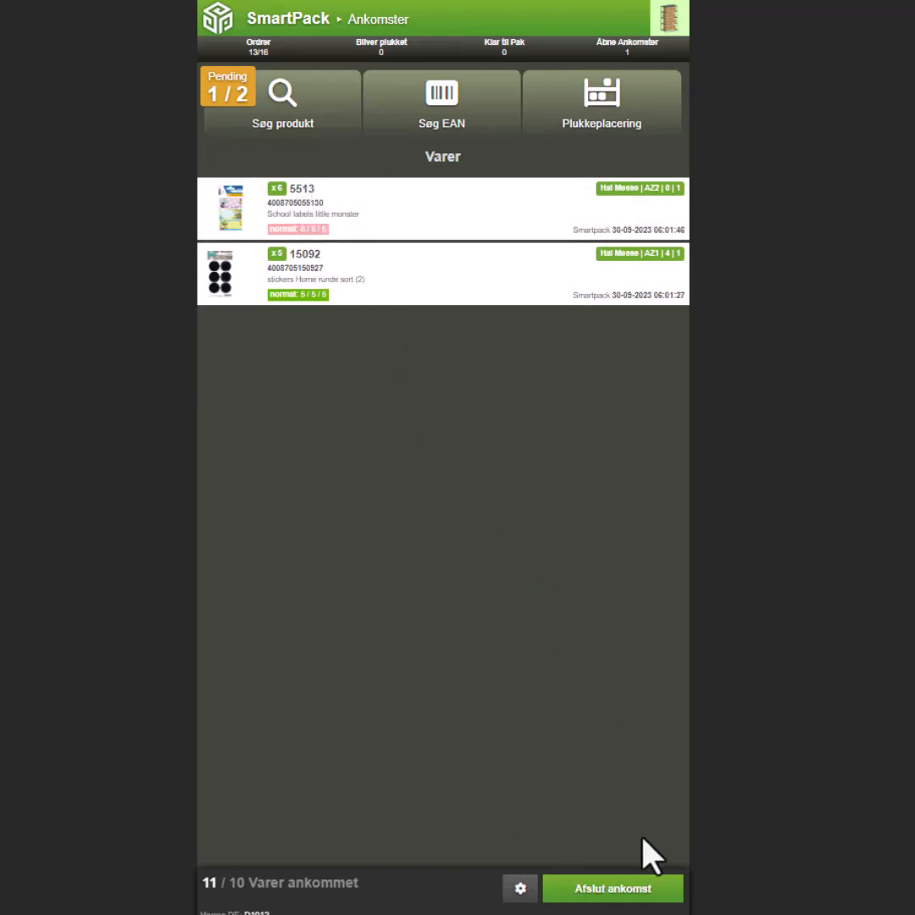
Try to complete the arrival with both registered products.
click(605, 899)
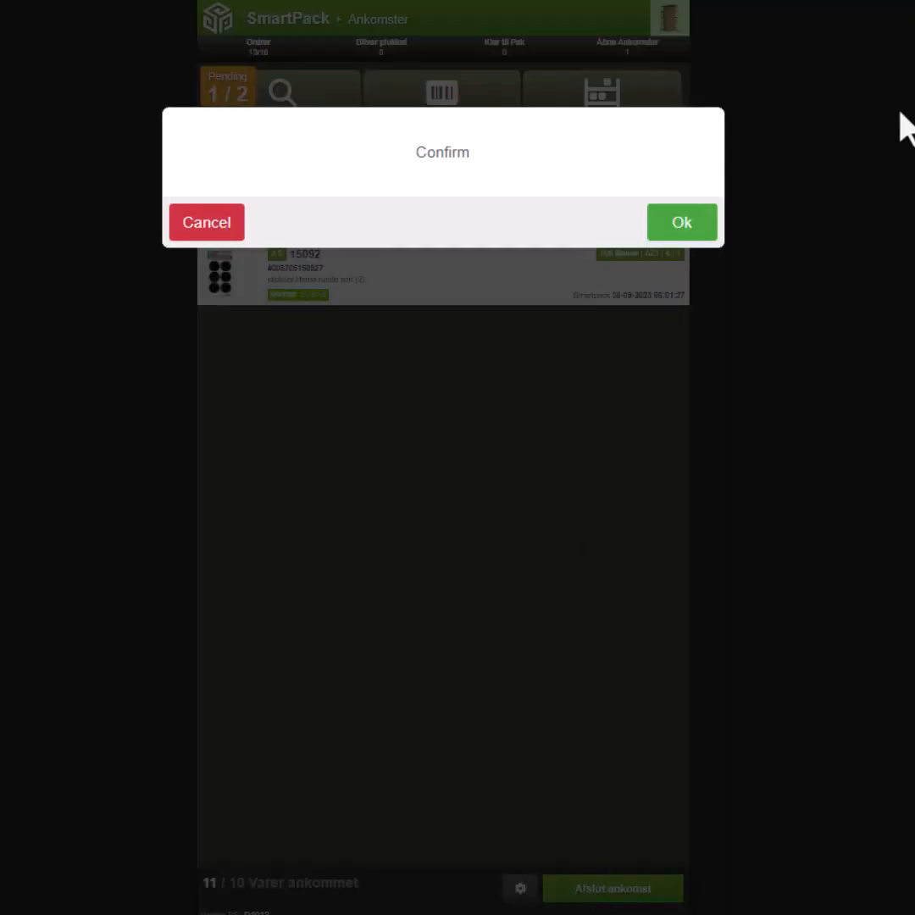
click(683, 224)
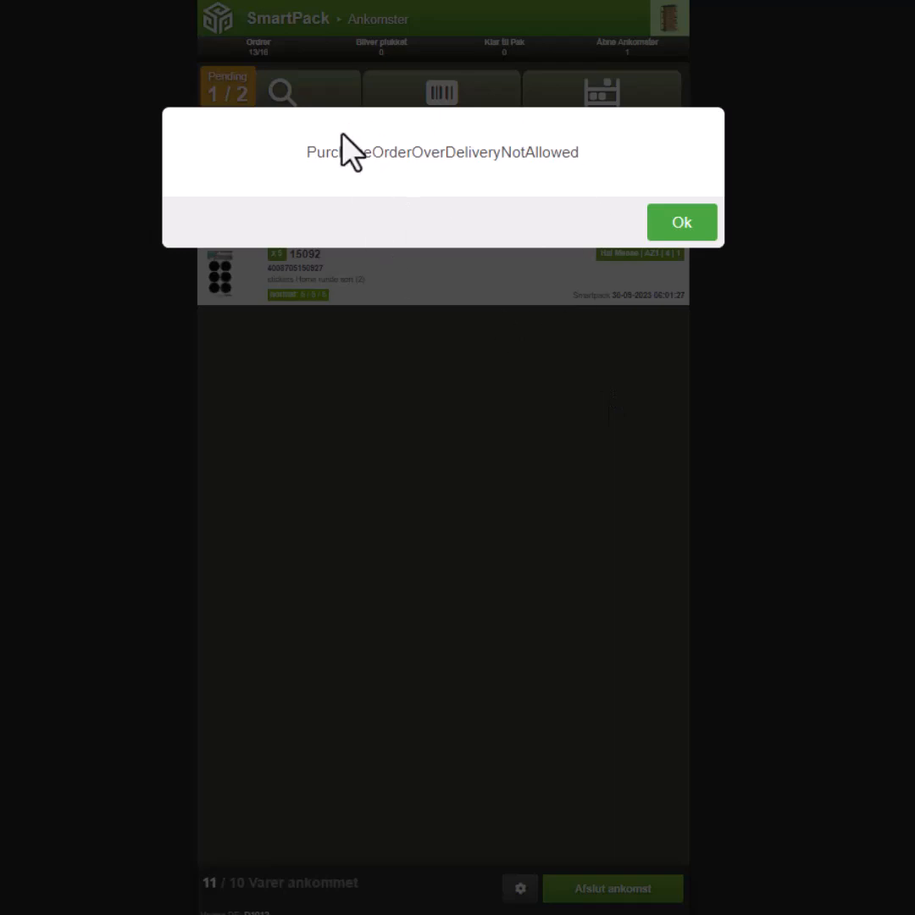
click(684, 222)
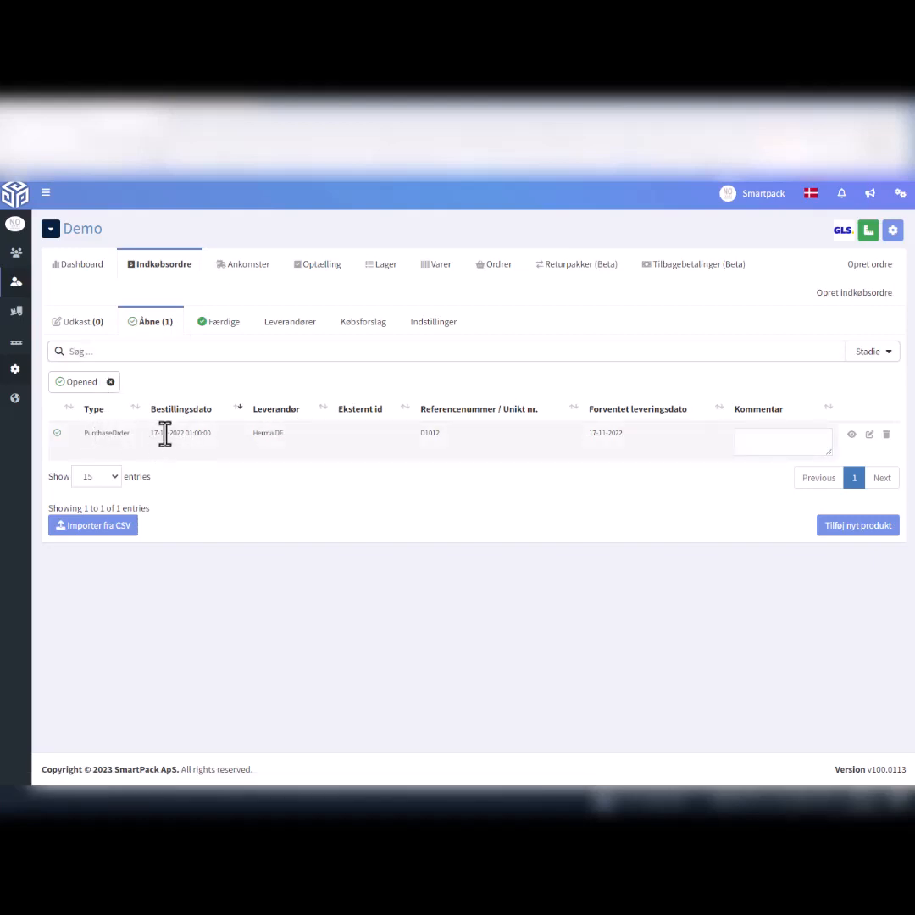
In the SmartPack administration site, edit the open Herma DE purchase order, set the ordered quantity of product 5513 to 6, and save.
click(870, 435)
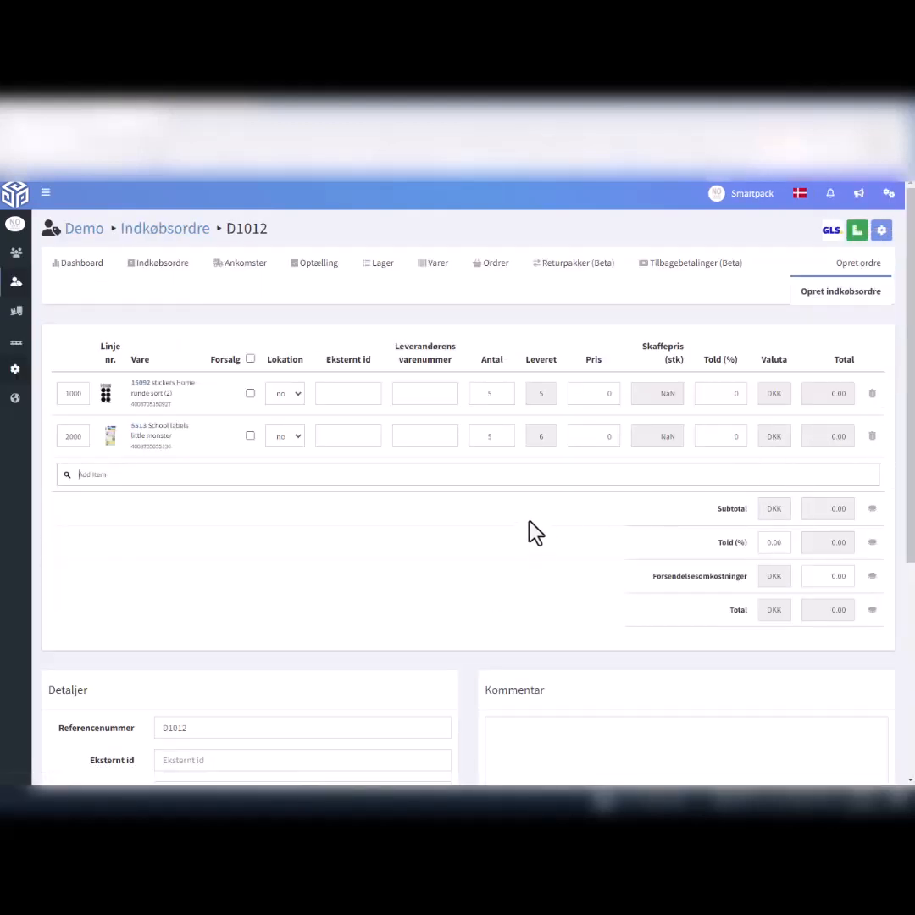
click(506, 433)
scroll(519, 542, down, 1)
scroll(522, 541, down, 2)
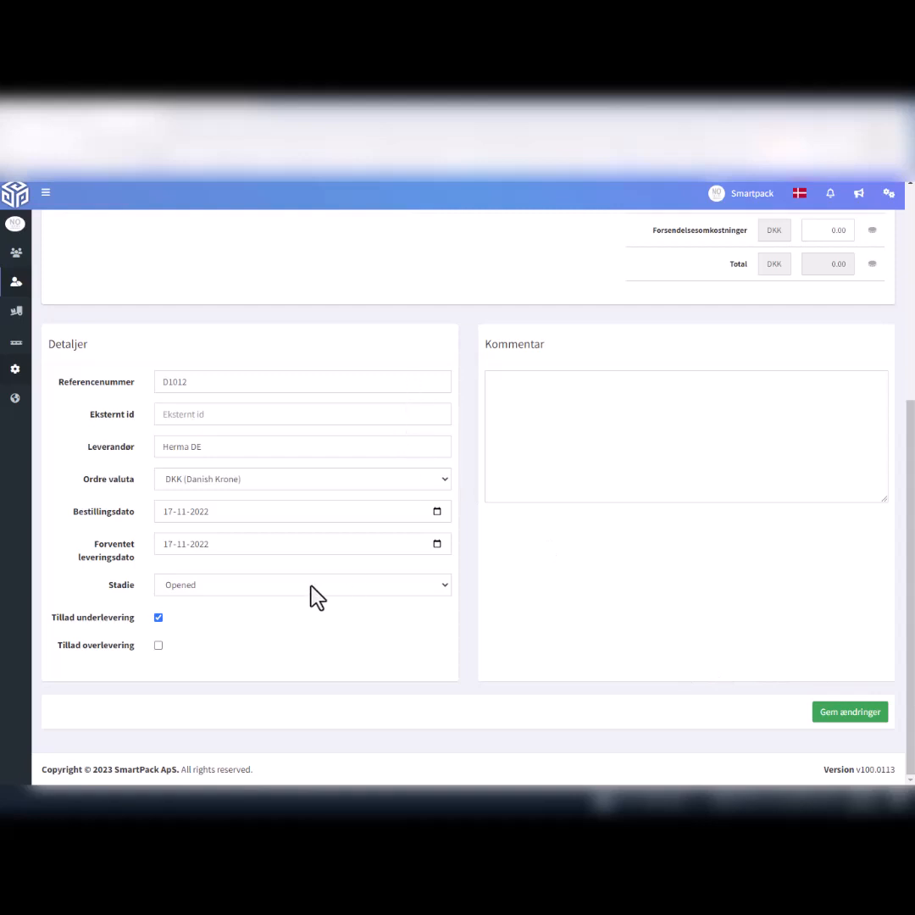
scroll(354, 607, up, 3)
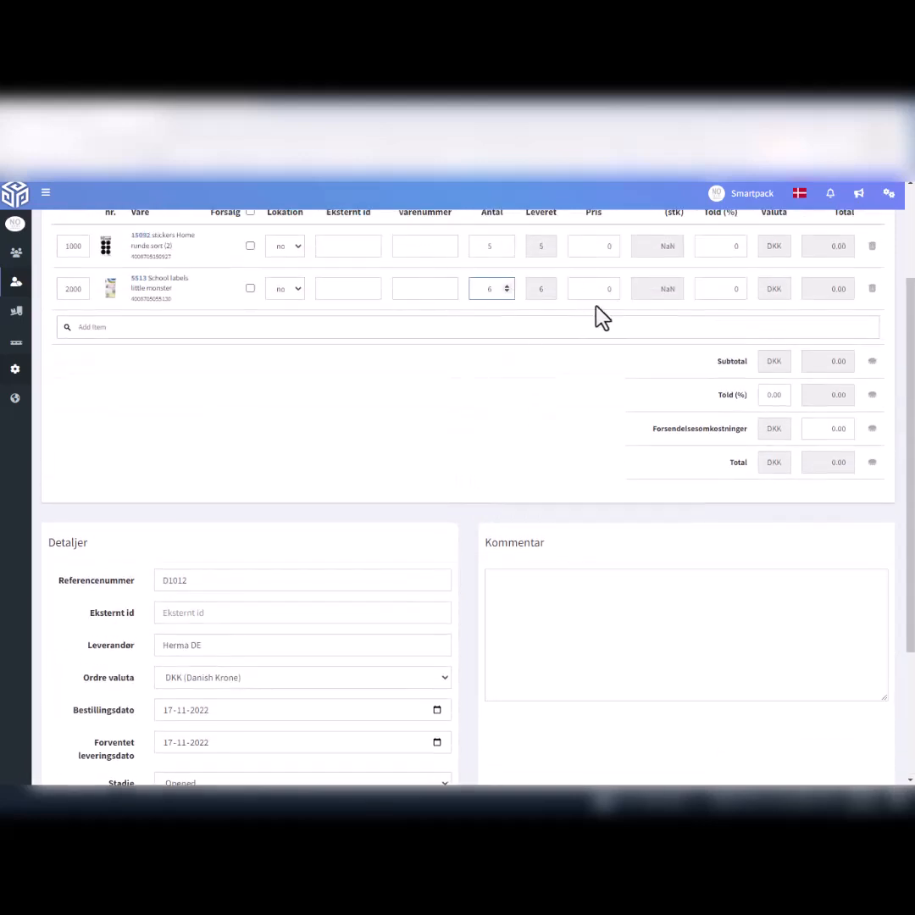
scroll(348, 521, down, 3)
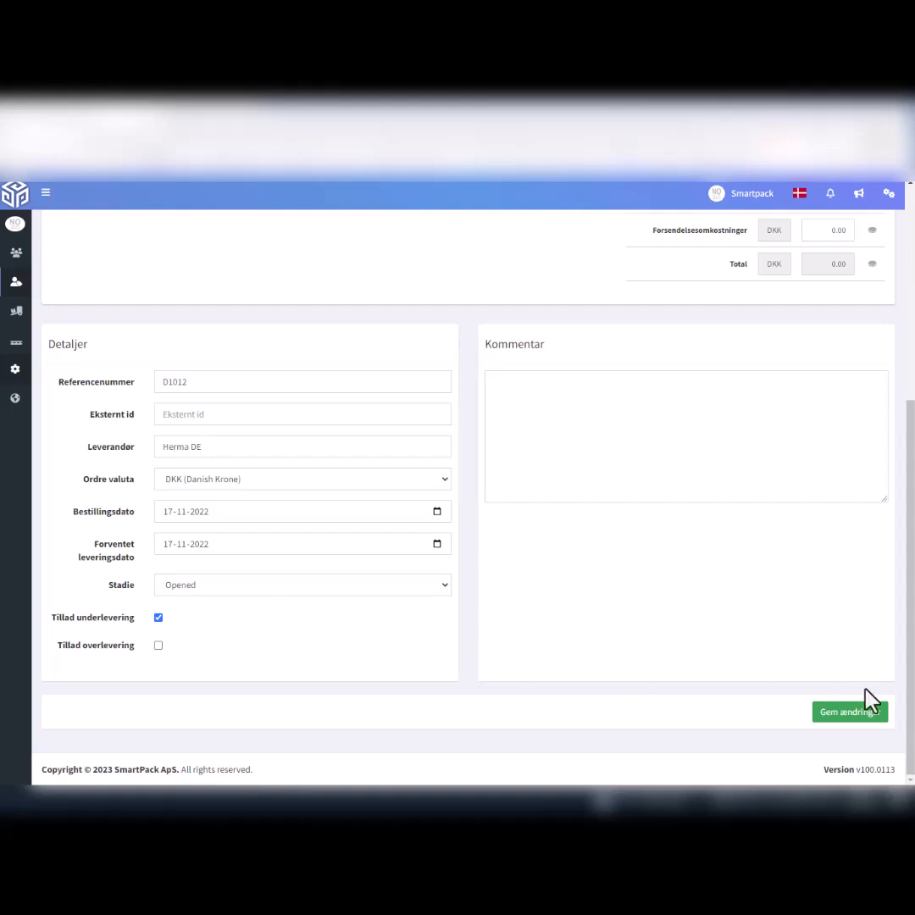
scroll(864, 721, up, 2)
scroll(864, 737, down, 2)
click(860, 721)
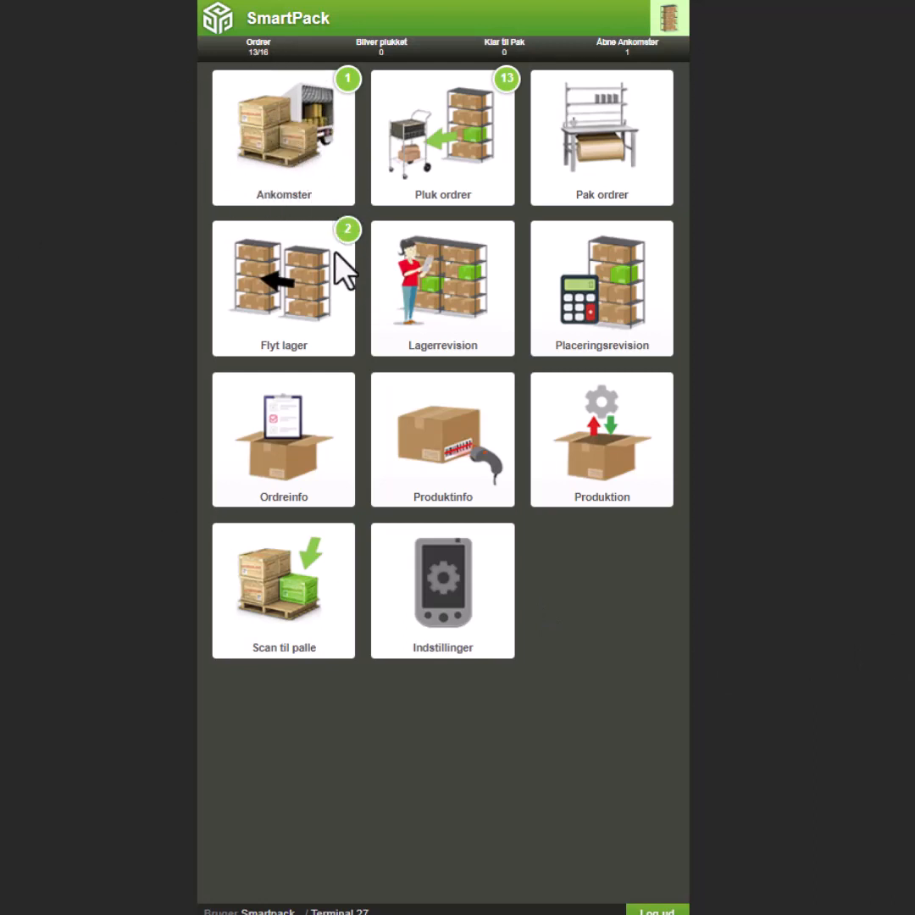
Back in the SmartPack terminal, reopen the open Herma DE arrival and complete it.
click(293, 144)
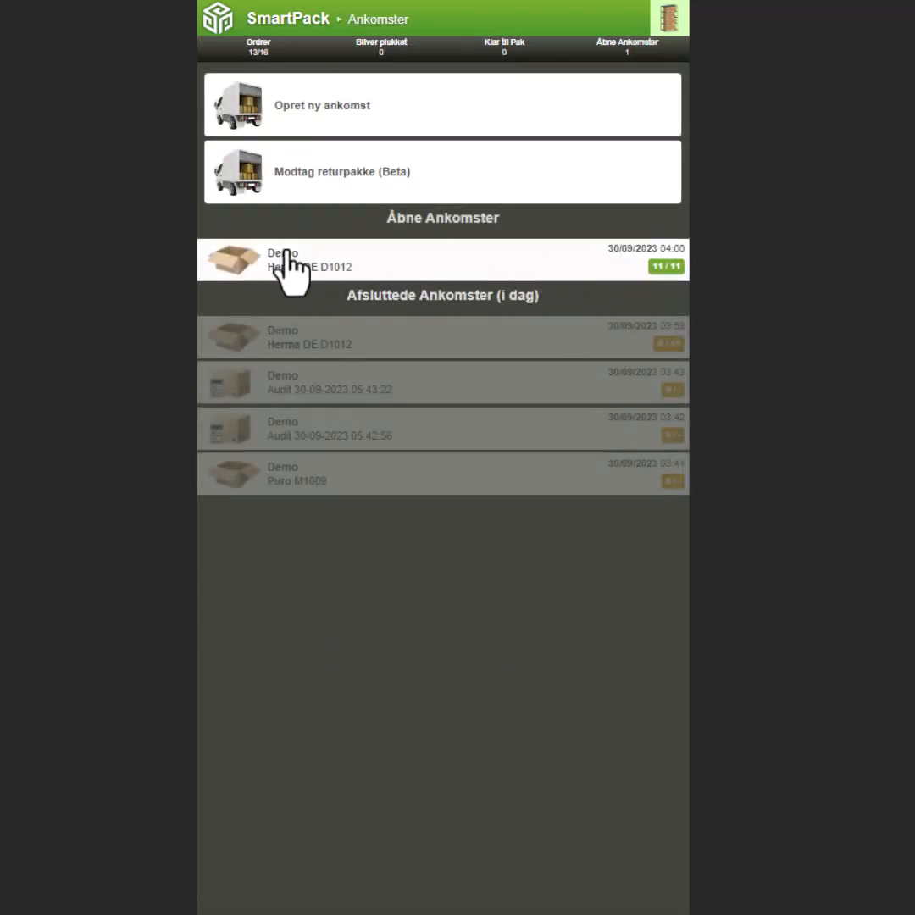
click(434, 267)
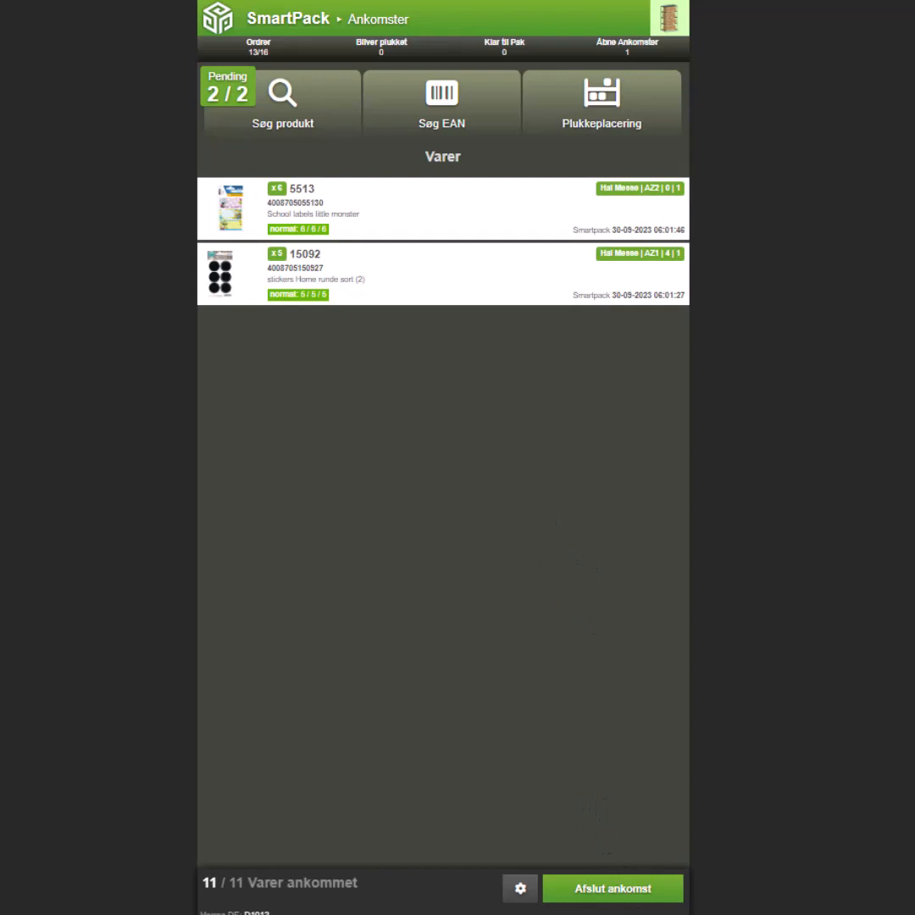
click(613, 891)
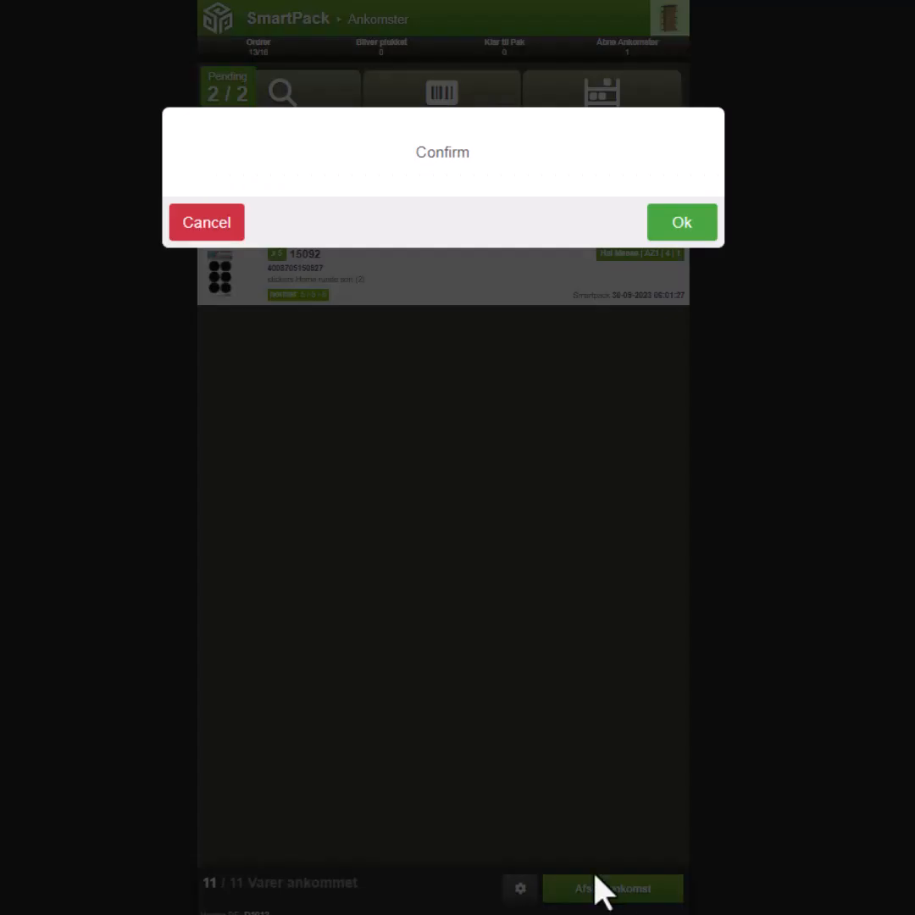
drag(572, 506, 702, 221)
click(697, 227)
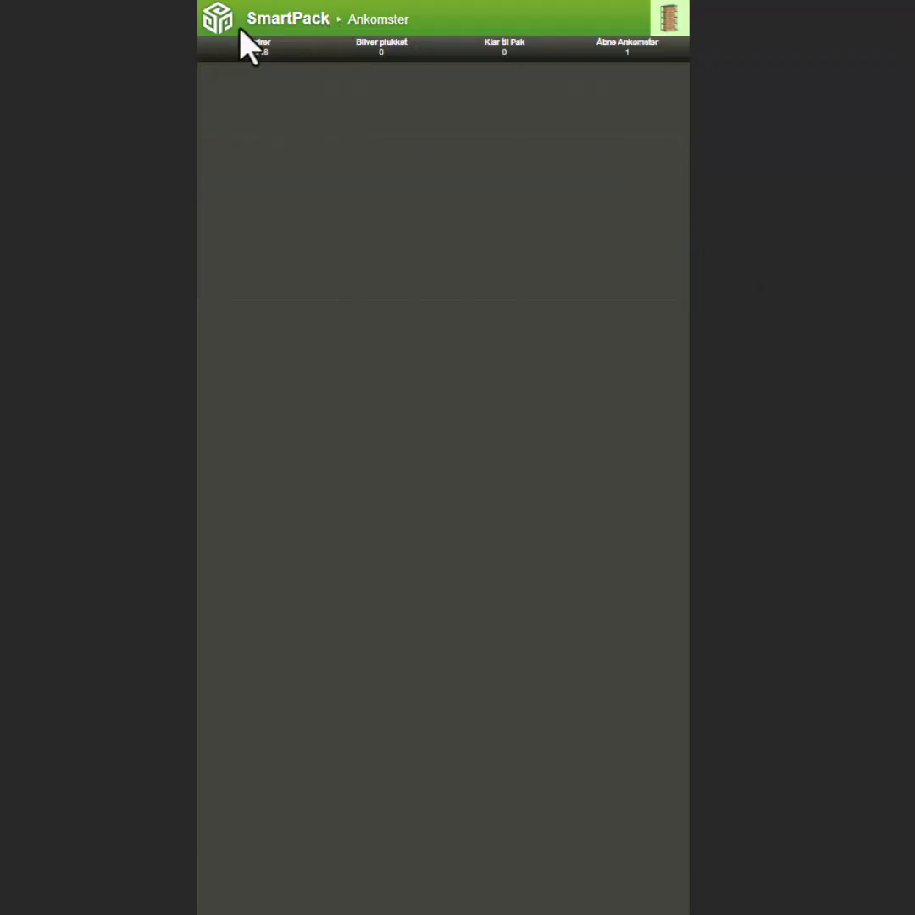